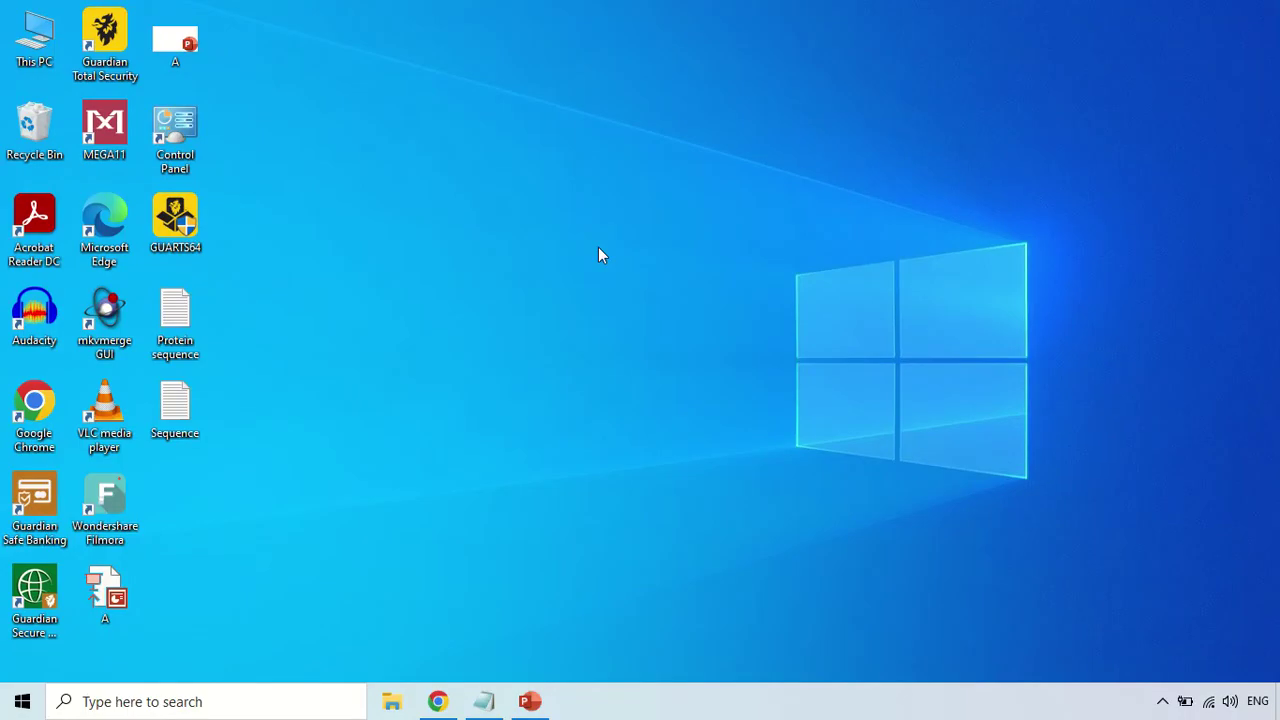
# Switch to Chrome, search Google for "disulfide by design 2.0" and open the Wayne State University Disulfide by Design site.
pyautogui.click(443, 702)
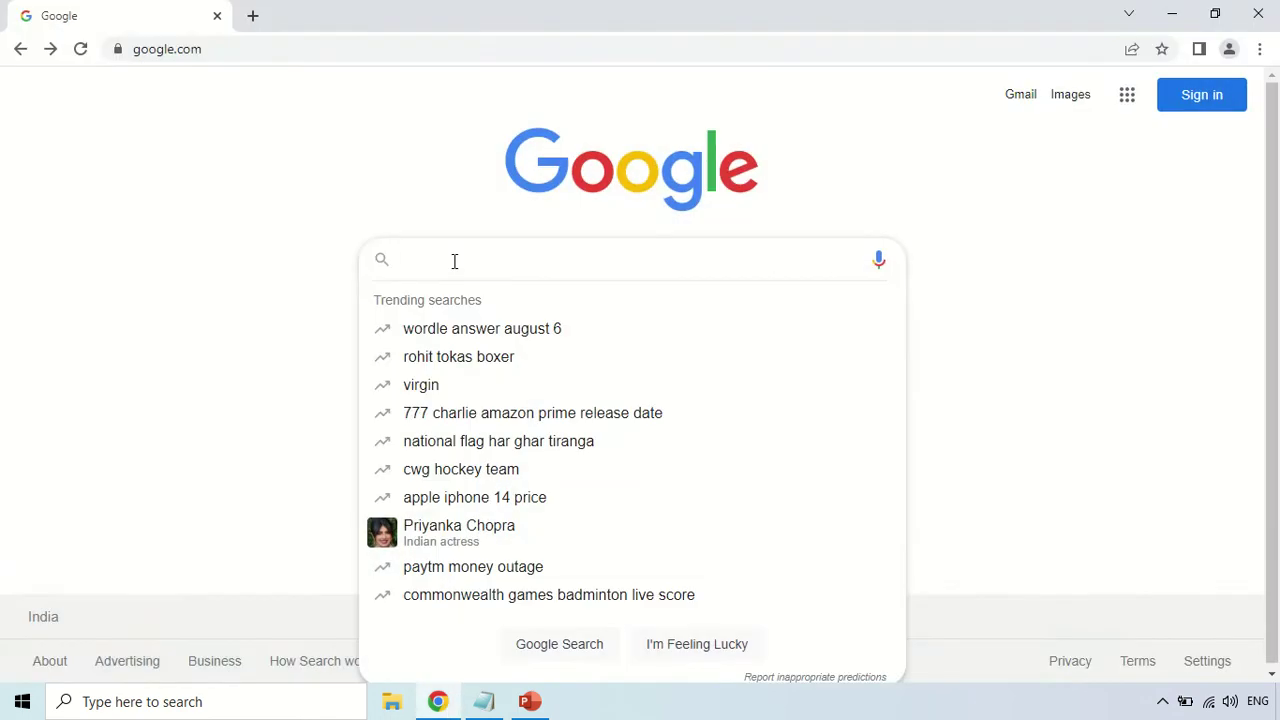
pyautogui.write('disu')
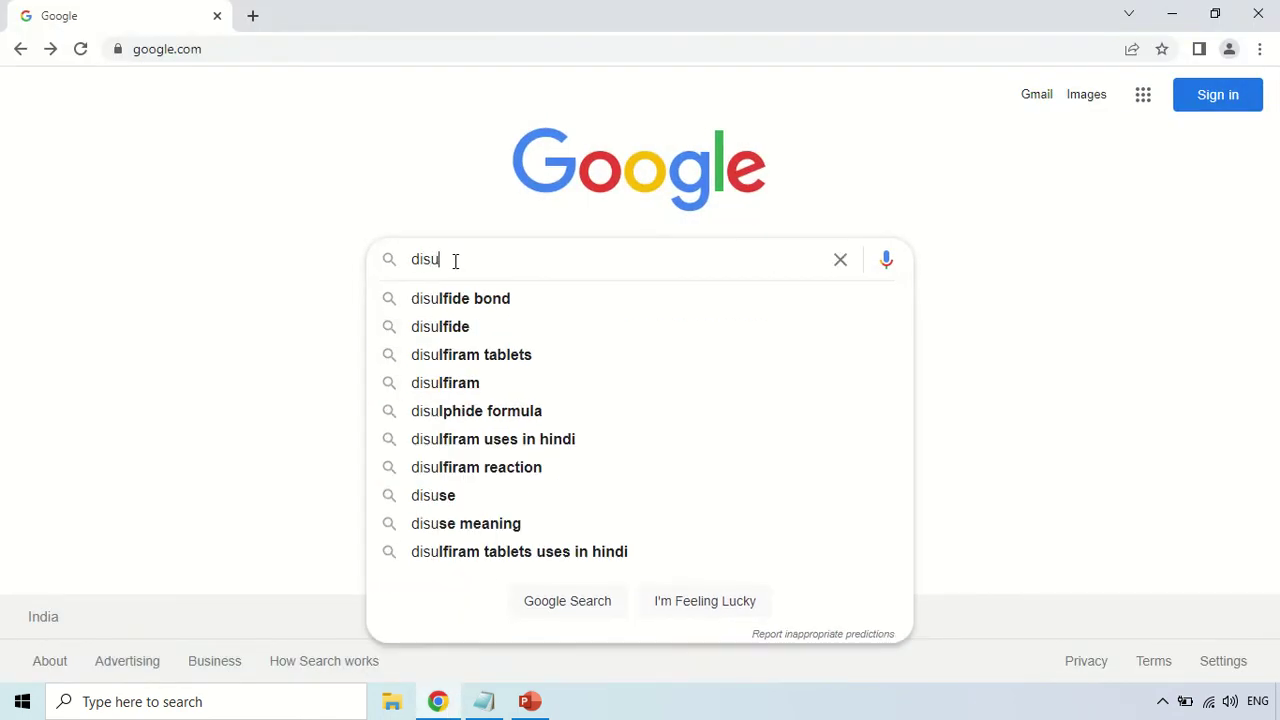
pyautogui.write('lfide by')
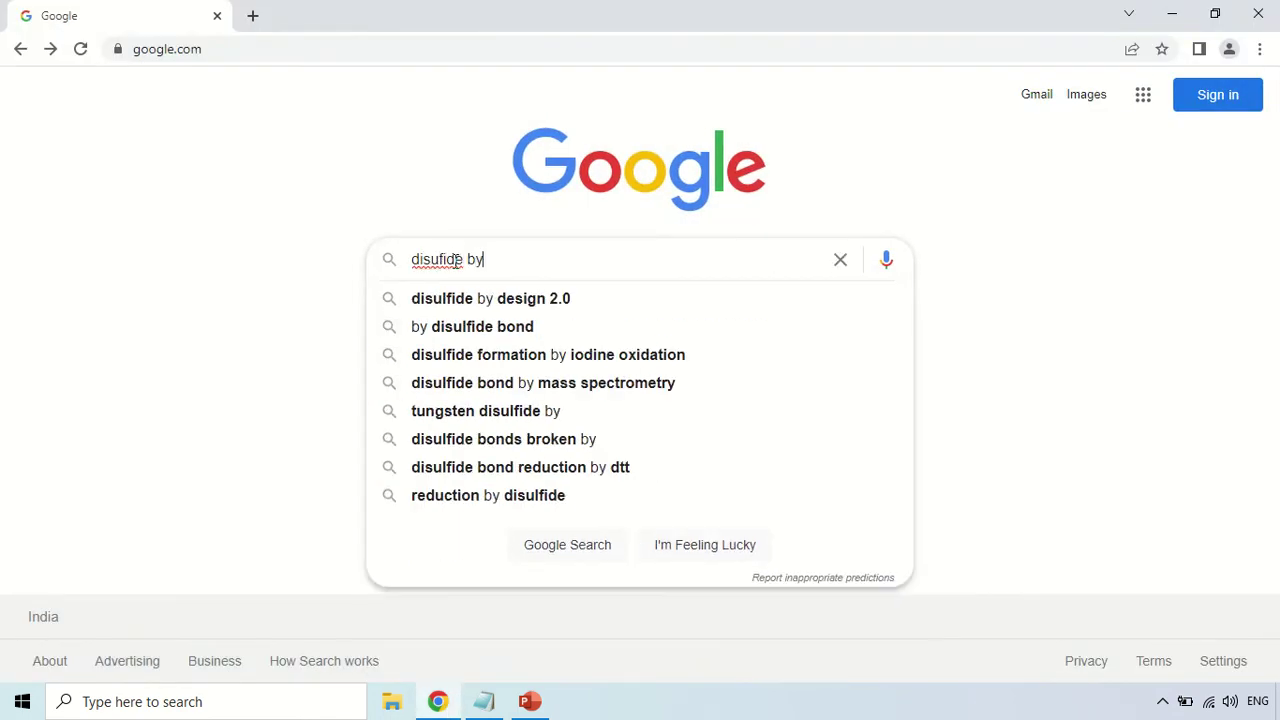
pyautogui.click(484, 300)
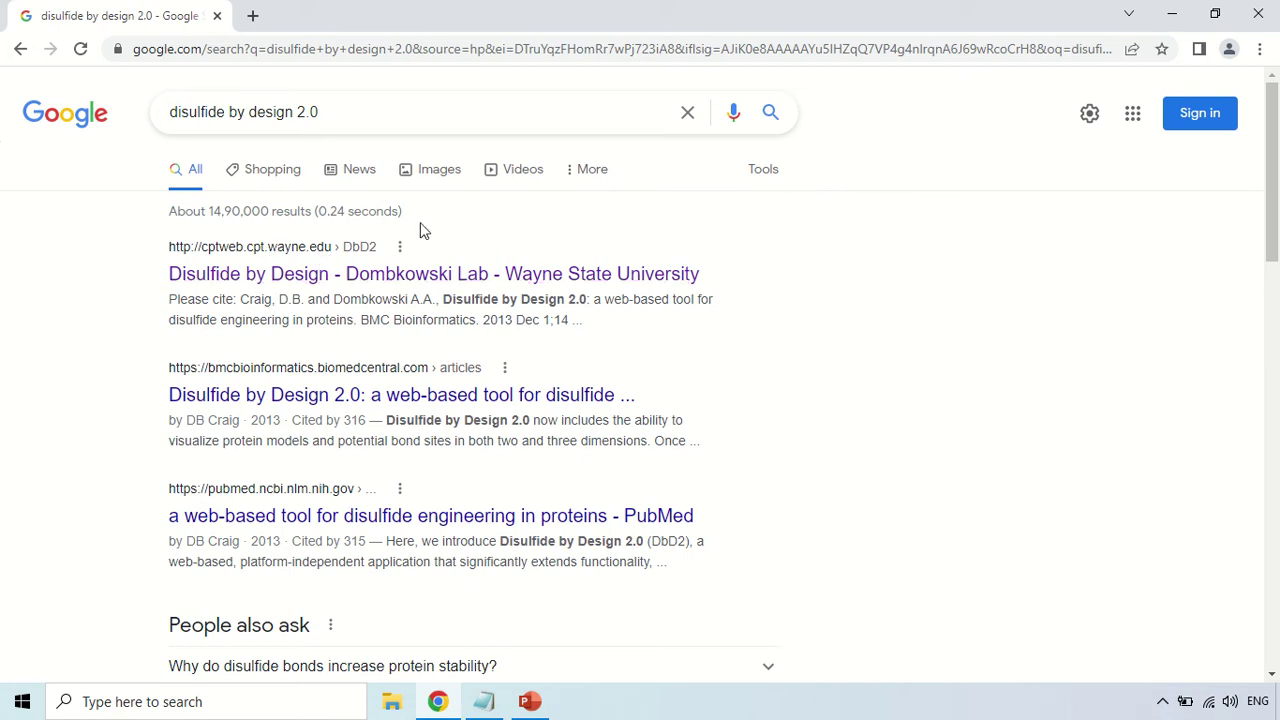
pyautogui.click(415, 275)
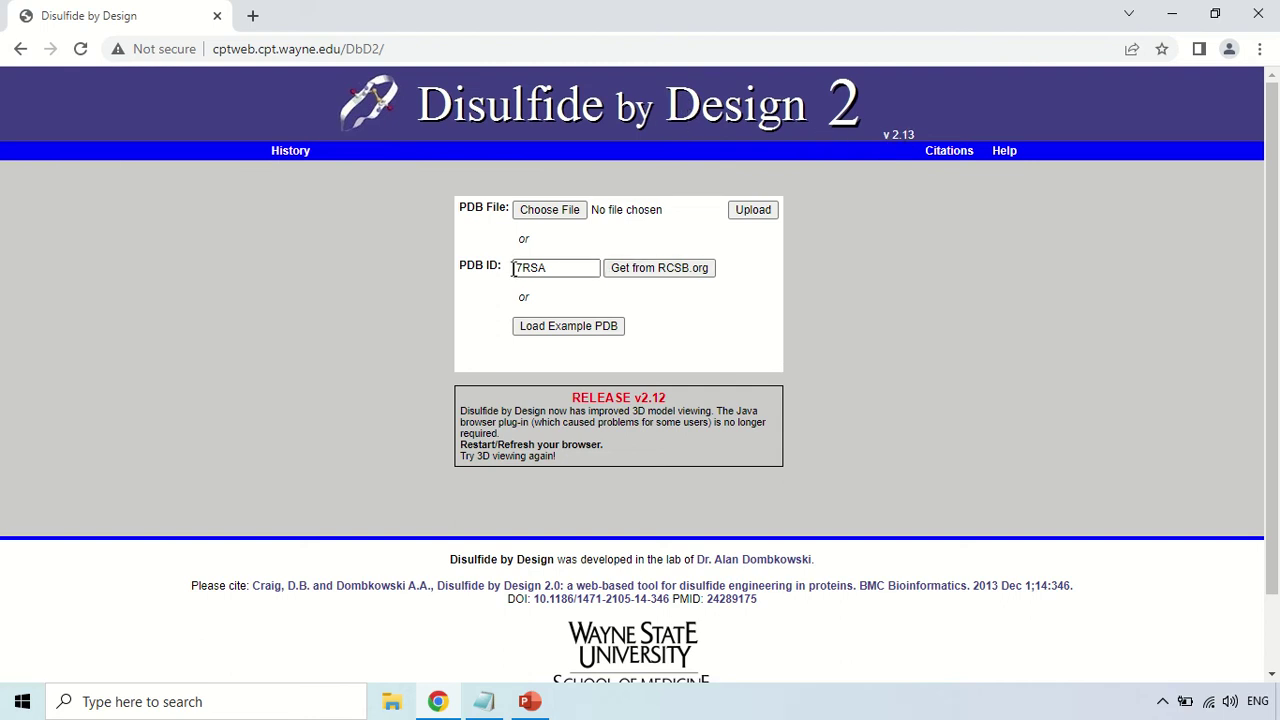
# Load the protein structure with PDB ID 7RSA from RCSB.org.
pyautogui.click(545, 270)
pyautogui.click(538, 266)
pyautogui.click(671, 272)
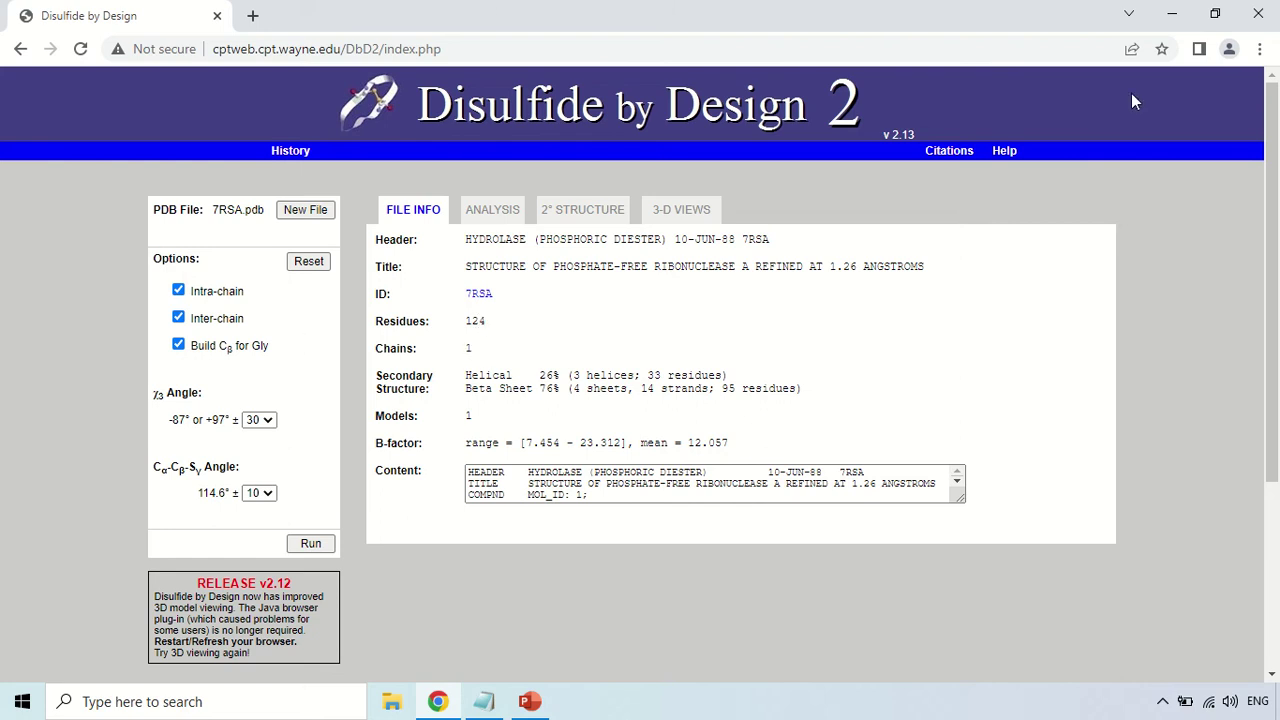
# Review the helical and beta sheet composition in the loaded structure's file information.
pyautogui.doubleClick(490, 375)
pyautogui.click(554, 346)
pyautogui.doubleClick(696, 376)
pyautogui.click(684, 352)
# Set the χ3 angle tolerance to ±30 and run the disulfide bond analysis.
pyautogui.click(268, 421)
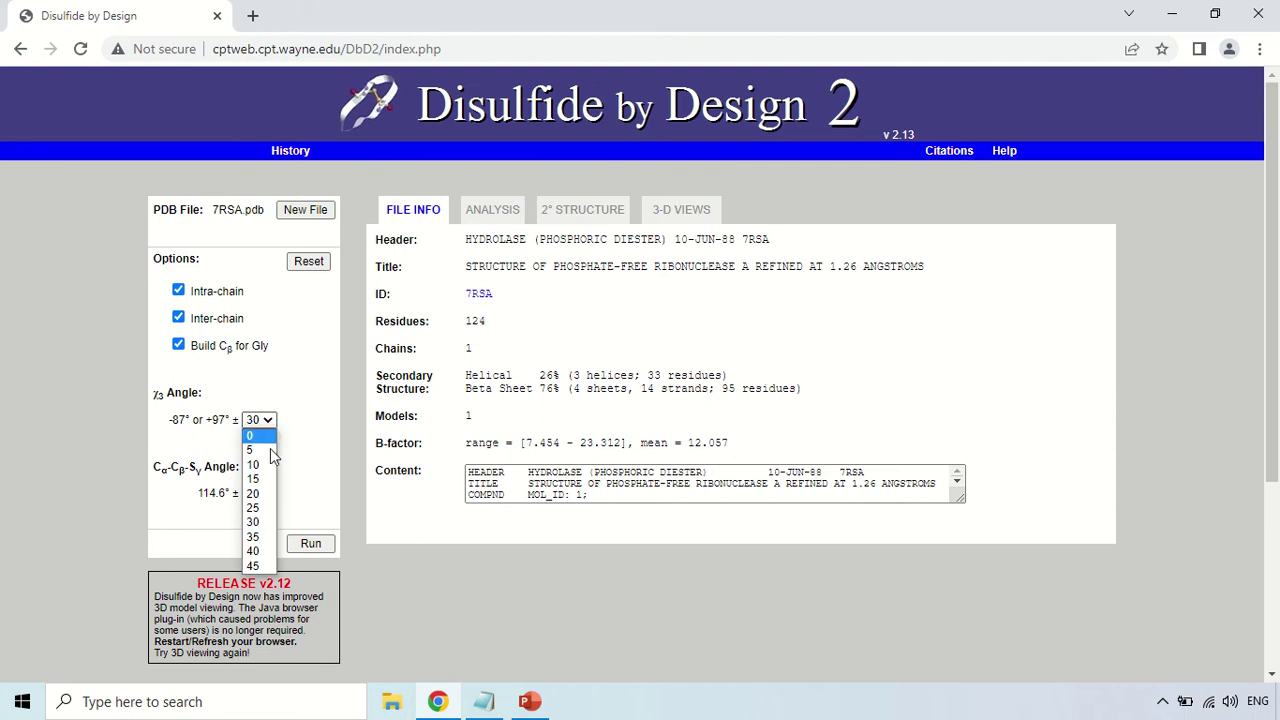
pyautogui.click(262, 527)
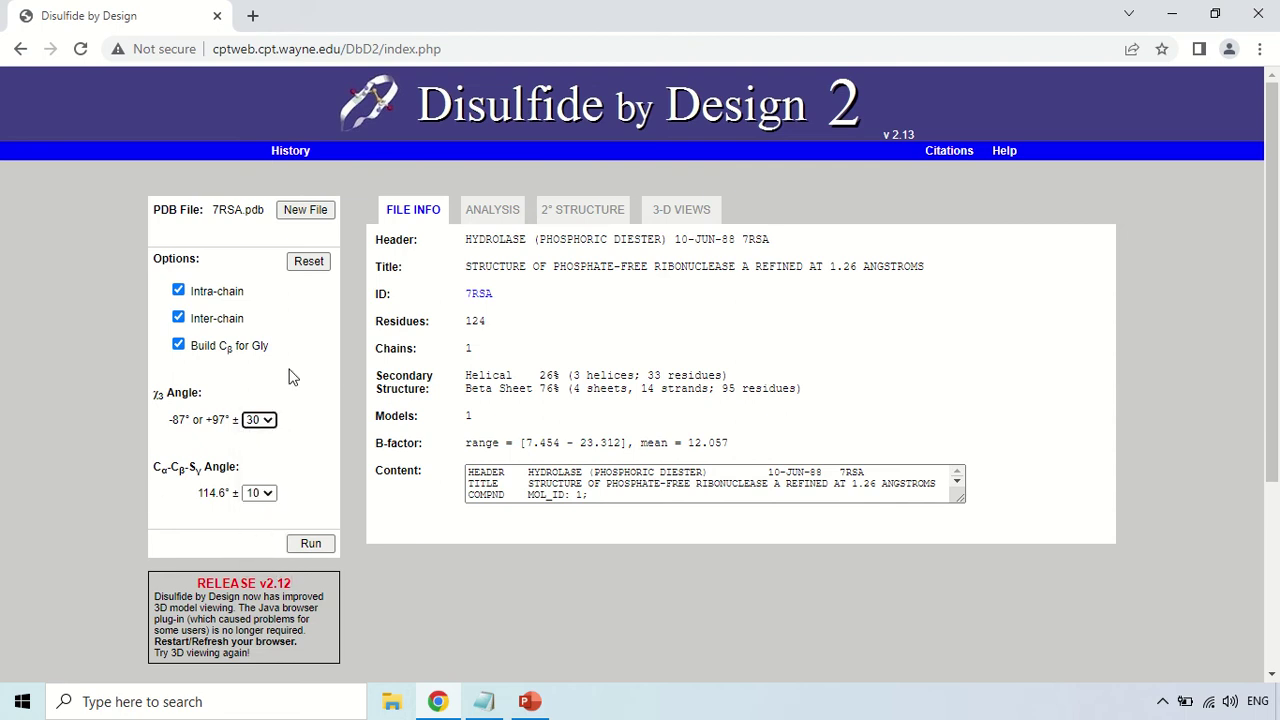
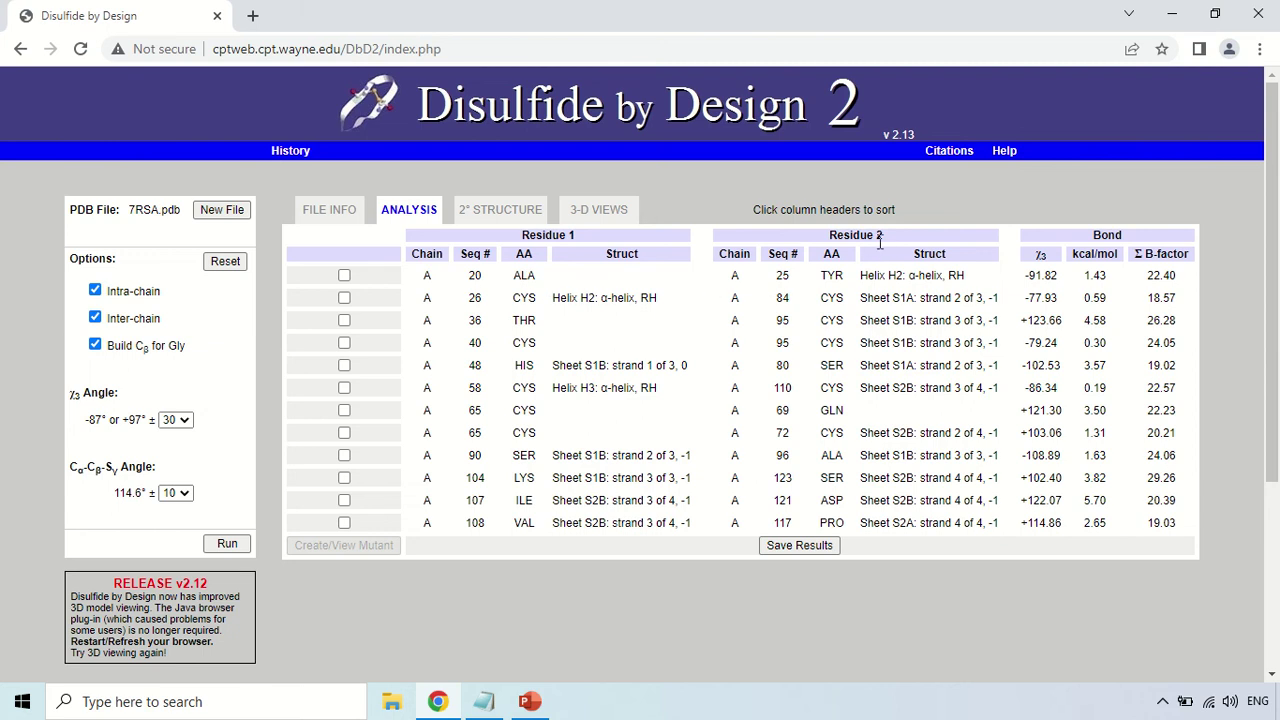
# Examine the Residue 2 sequence numbers, amino acids and structures of the first two residue pairs, and open the secondary structure view.
pyautogui.doubleClick(783, 276)
pyautogui.click(873, 275)
pyautogui.doubleClick(783, 297)
pyautogui.click(782, 296)
pyautogui.doubleClick(833, 298)
pyautogui.tripleClick(877, 300)
pyautogui.click(877, 300)
pyautogui.click(497, 215)
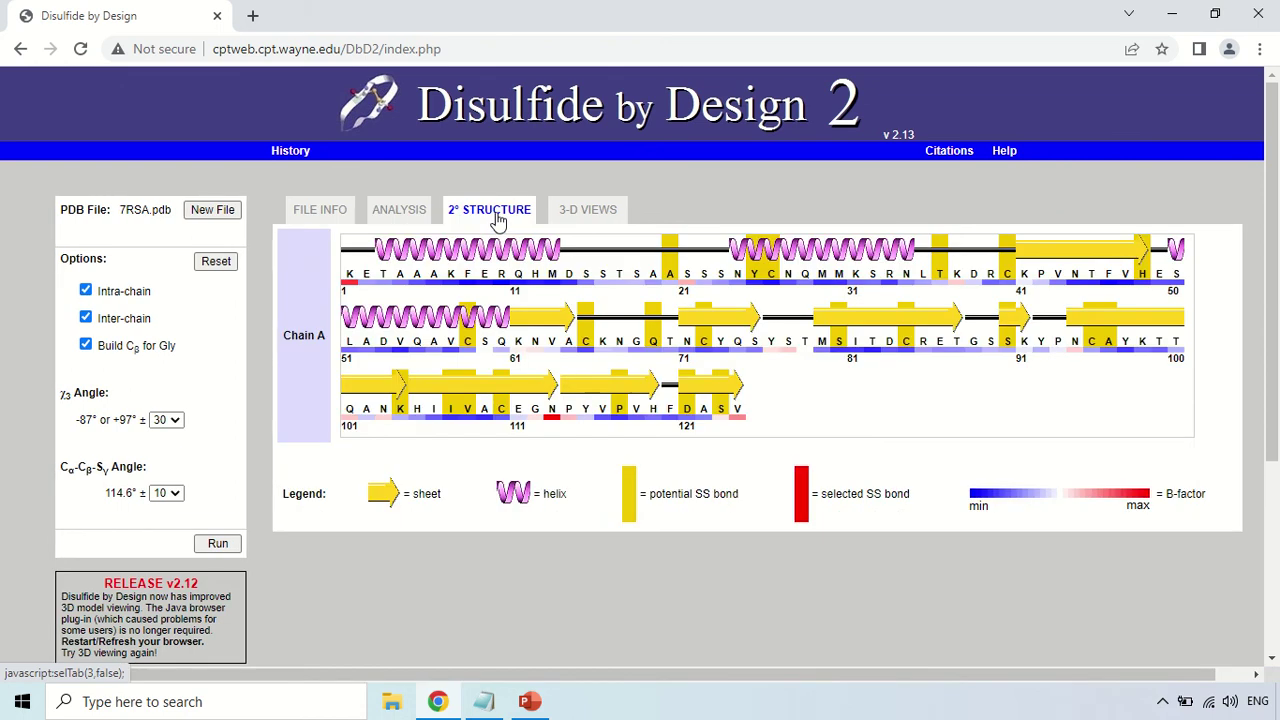
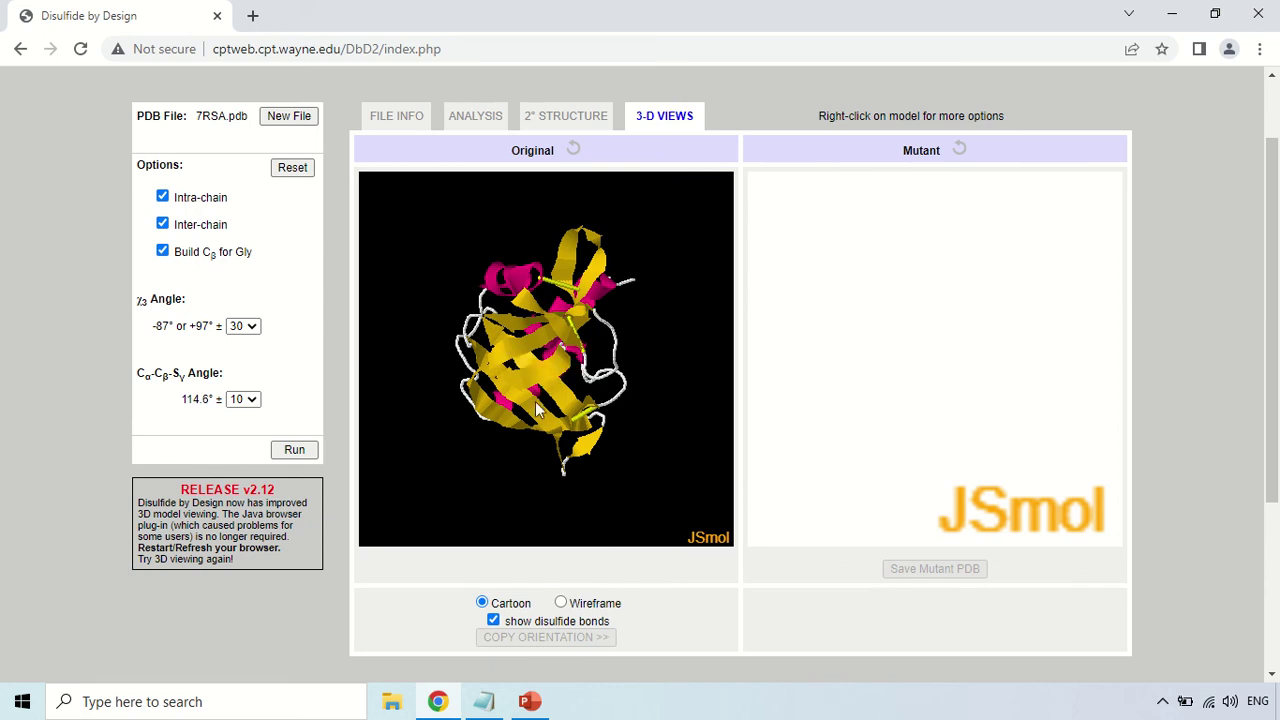
# Display the original model as wireframe in the 3-D view and inspect its disulfide bonds up close.
pyautogui.click(561, 604)
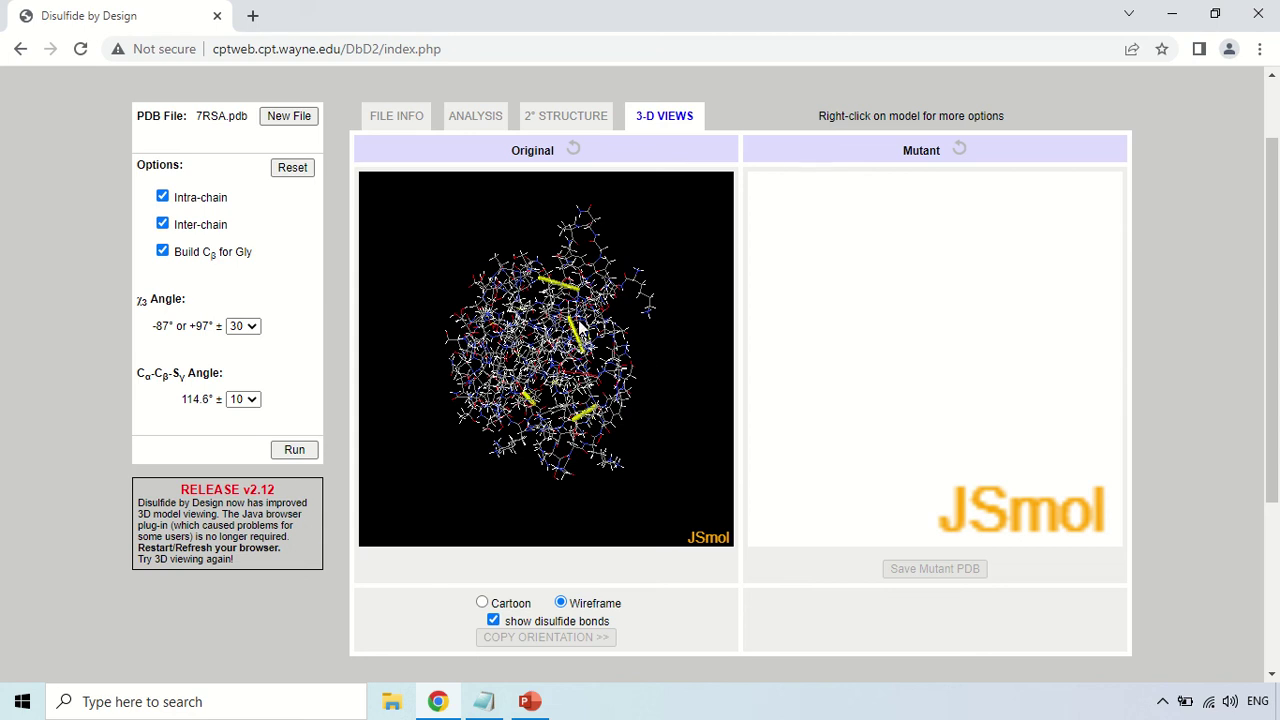
pyautogui.scroll(-2, 579, 326)
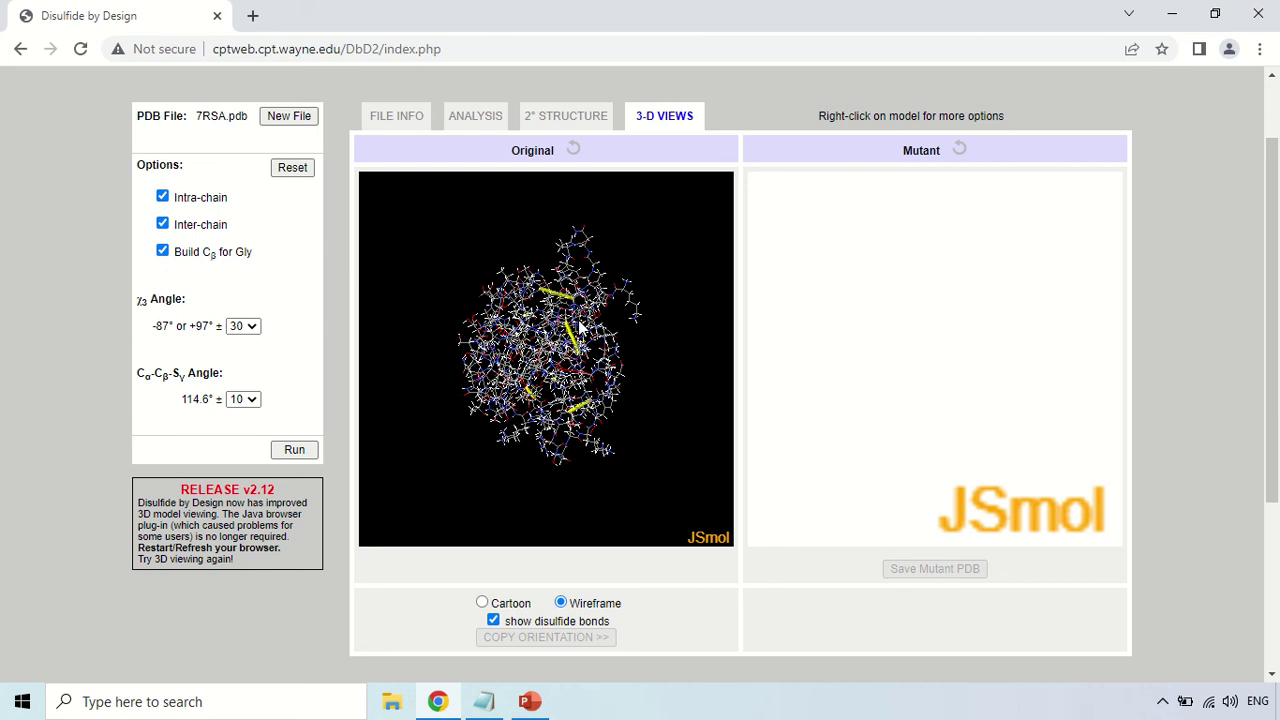
pyautogui.scroll(3, 579, 326)
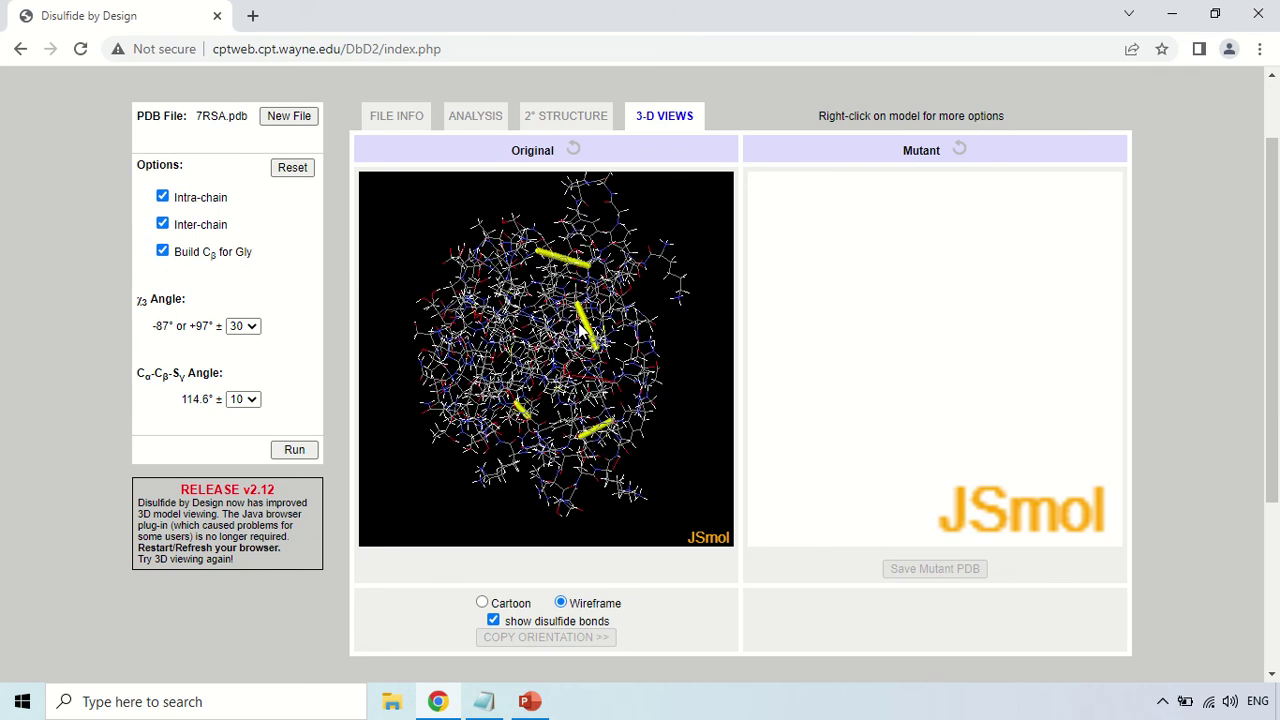
pyautogui.scroll(3, 579, 326)
pyautogui.scroll(2, 579, 326)
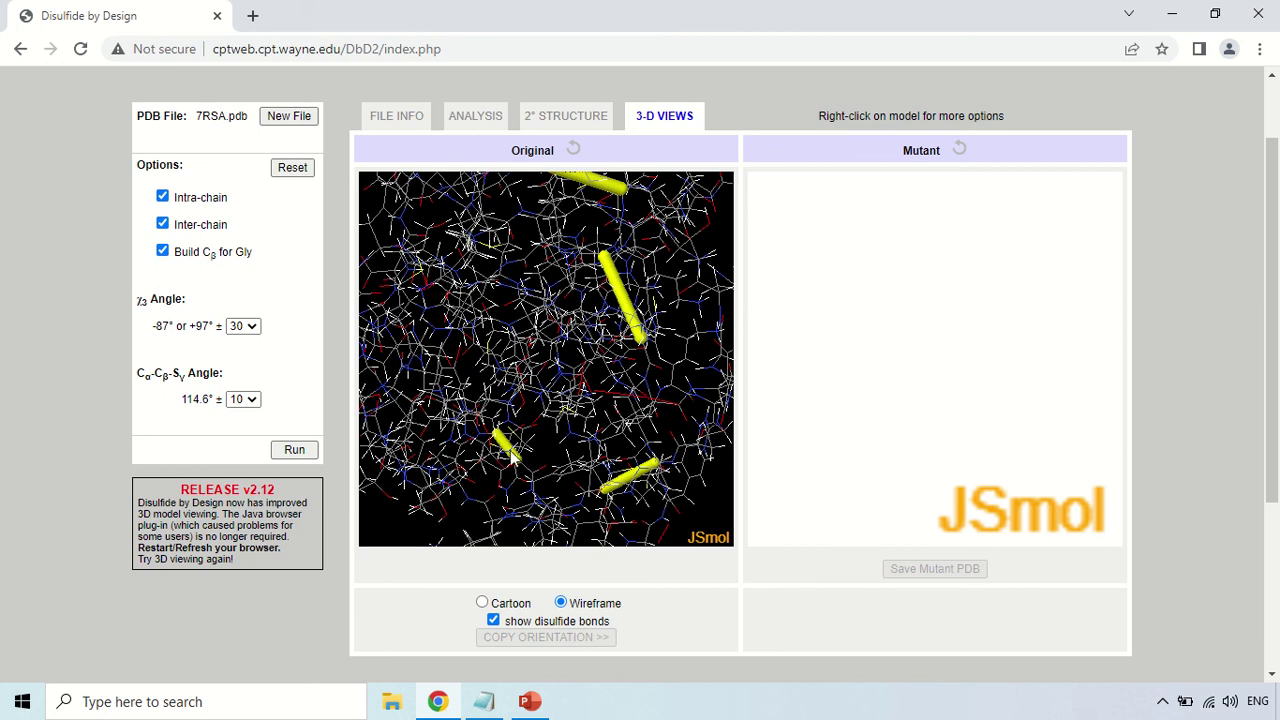
pyautogui.scroll(-1, 605, 260)
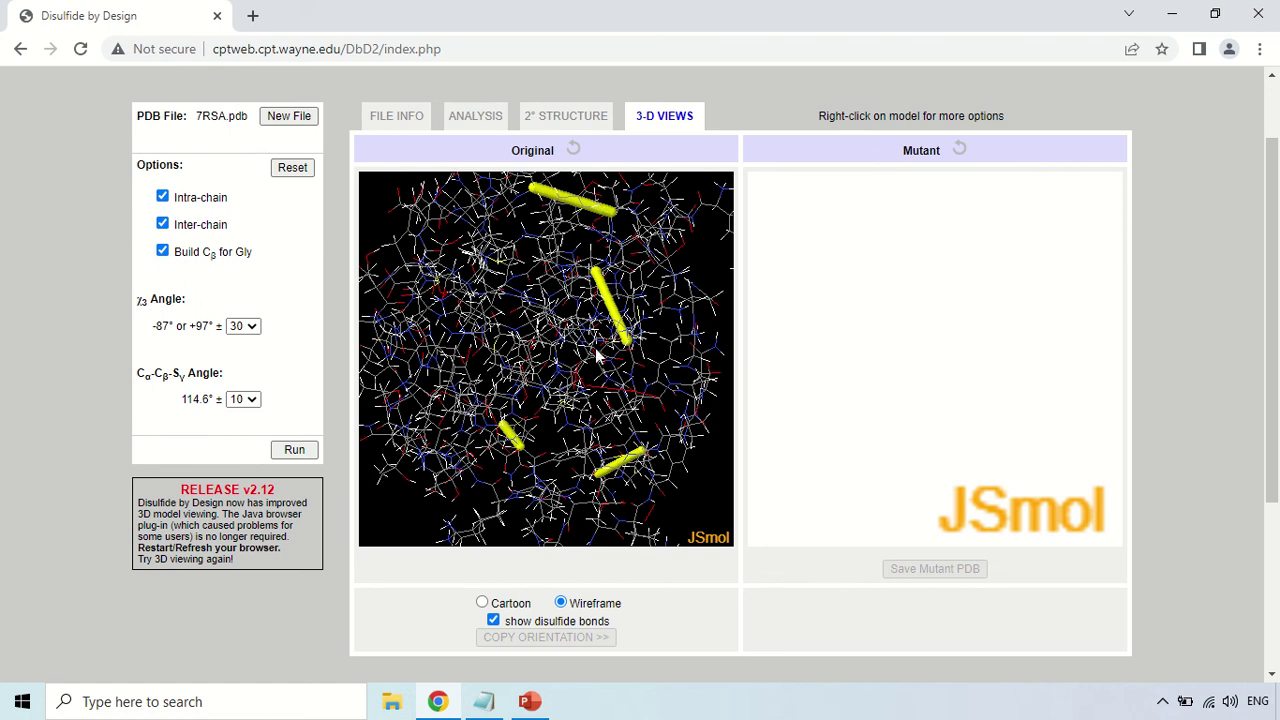
pyautogui.moveTo(607, 333)
pyautogui.scroll(-4, 607, 333)
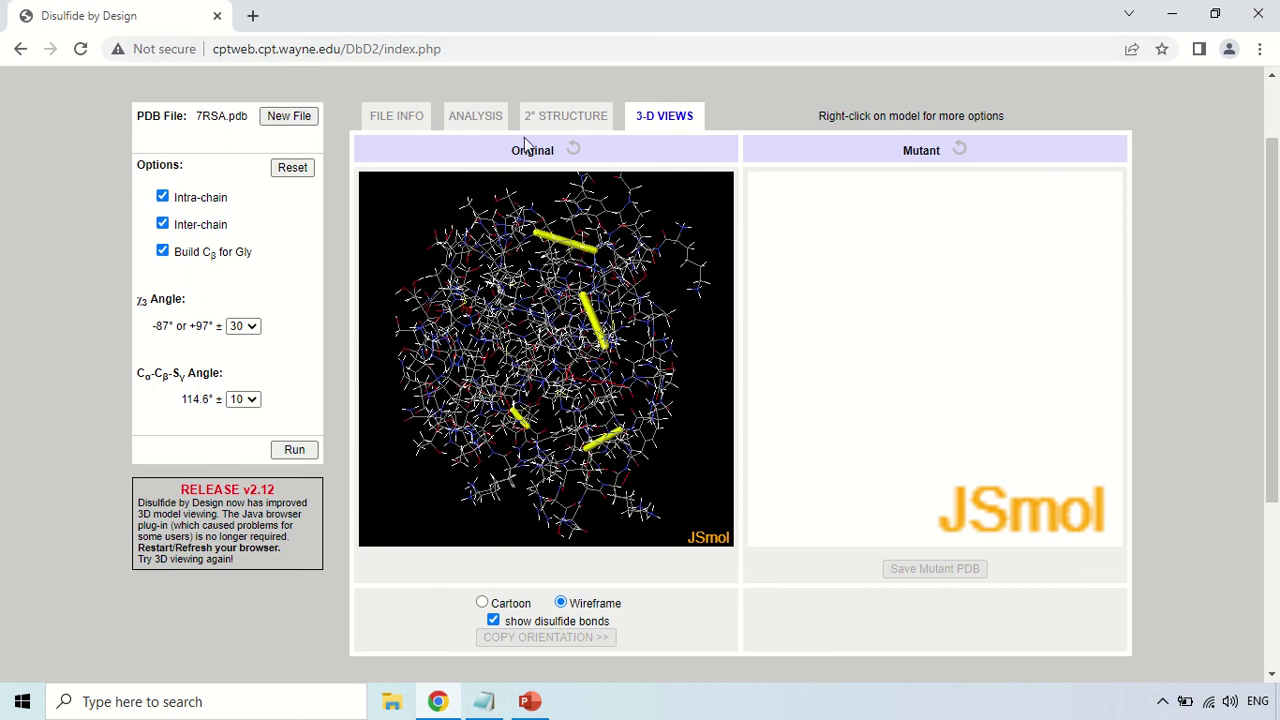
# Create and view a mutant from the analysis results using the residue pairs SER 90–ALA 96 and LYS 104–SER 123.
pyautogui.click(474, 118)
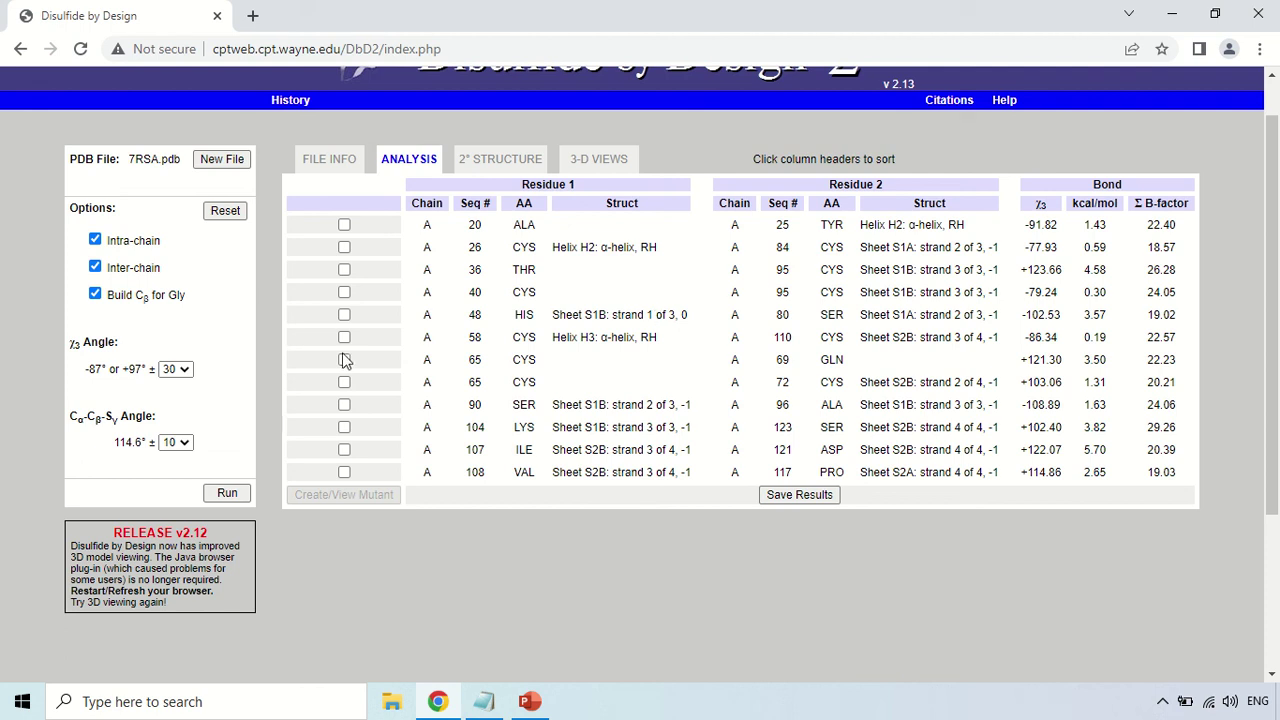
pyautogui.click(344, 405)
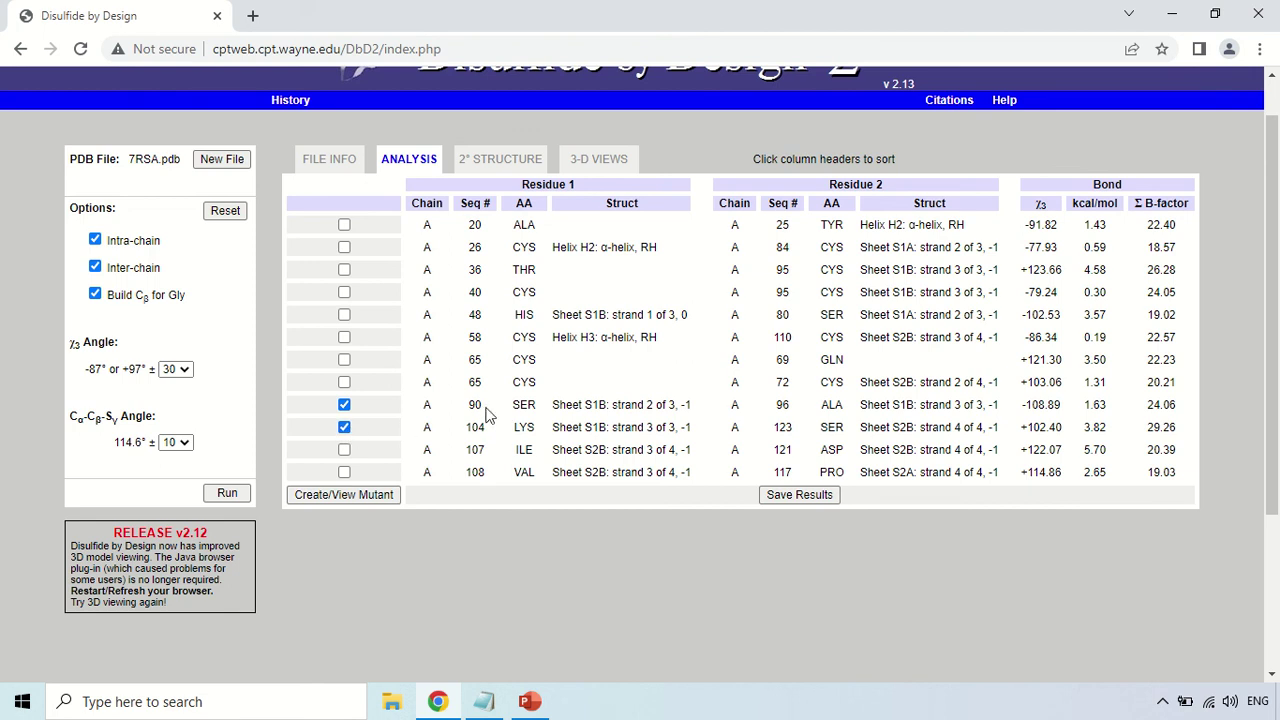
pyautogui.doubleClick(522, 405)
pyautogui.doubleClick(524, 427)
pyautogui.click(520, 428)
pyautogui.click(360, 497)
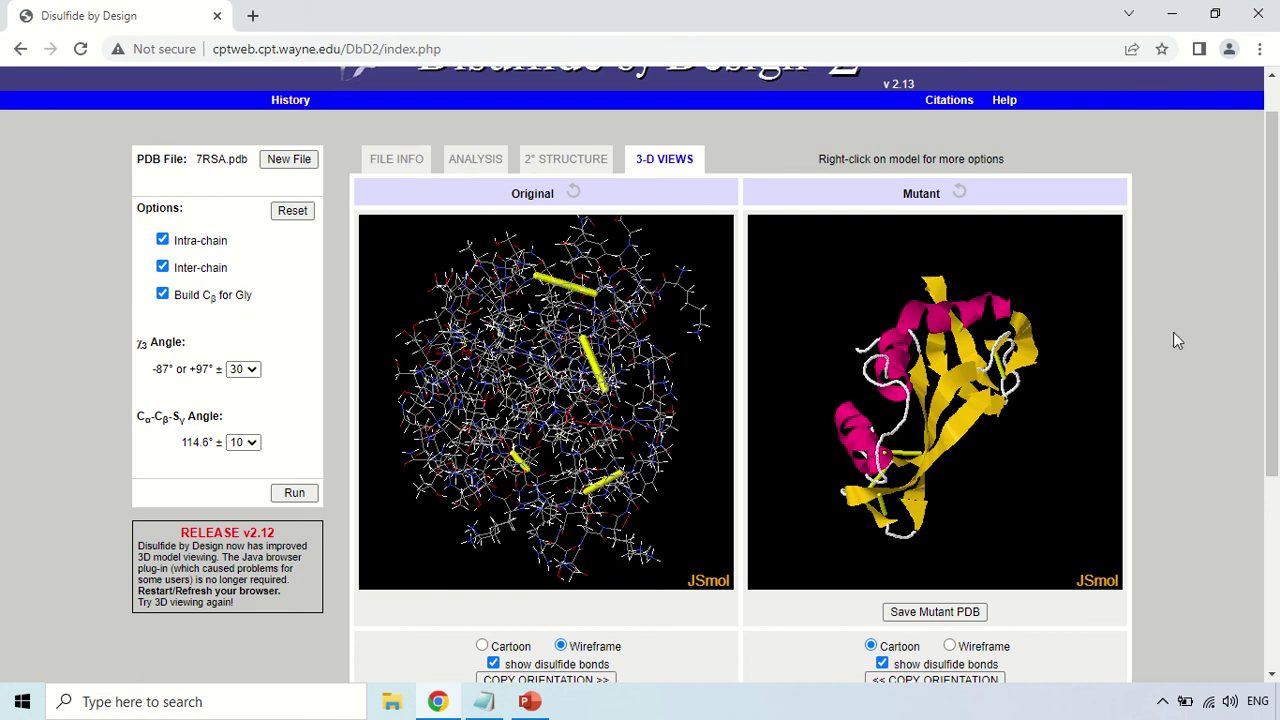
# Display the mutant model as wireframe with its disulfide bonds shown.
pyautogui.scroll(-1, 1180, 337)
pyautogui.scroll(2, 1181, 338)
pyautogui.scroll(-1, 1182, 335)
pyautogui.moveTo(935, 278)
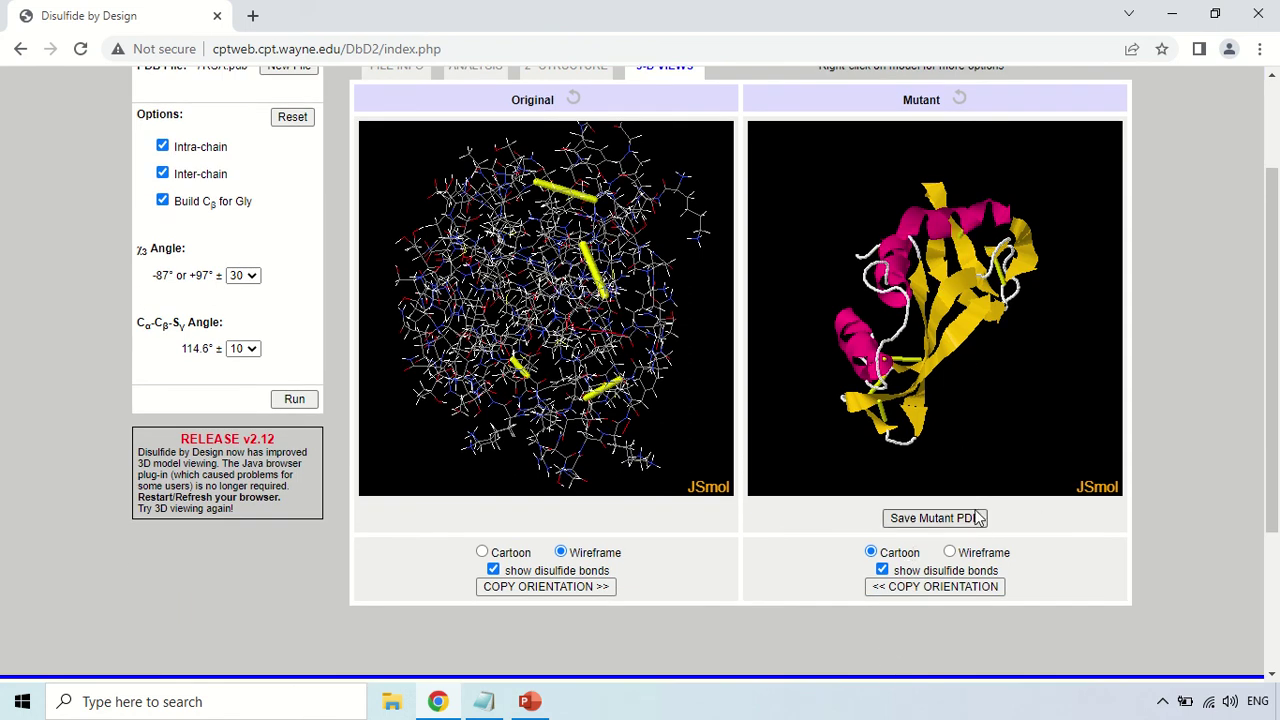
pyautogui.click(949, 553)
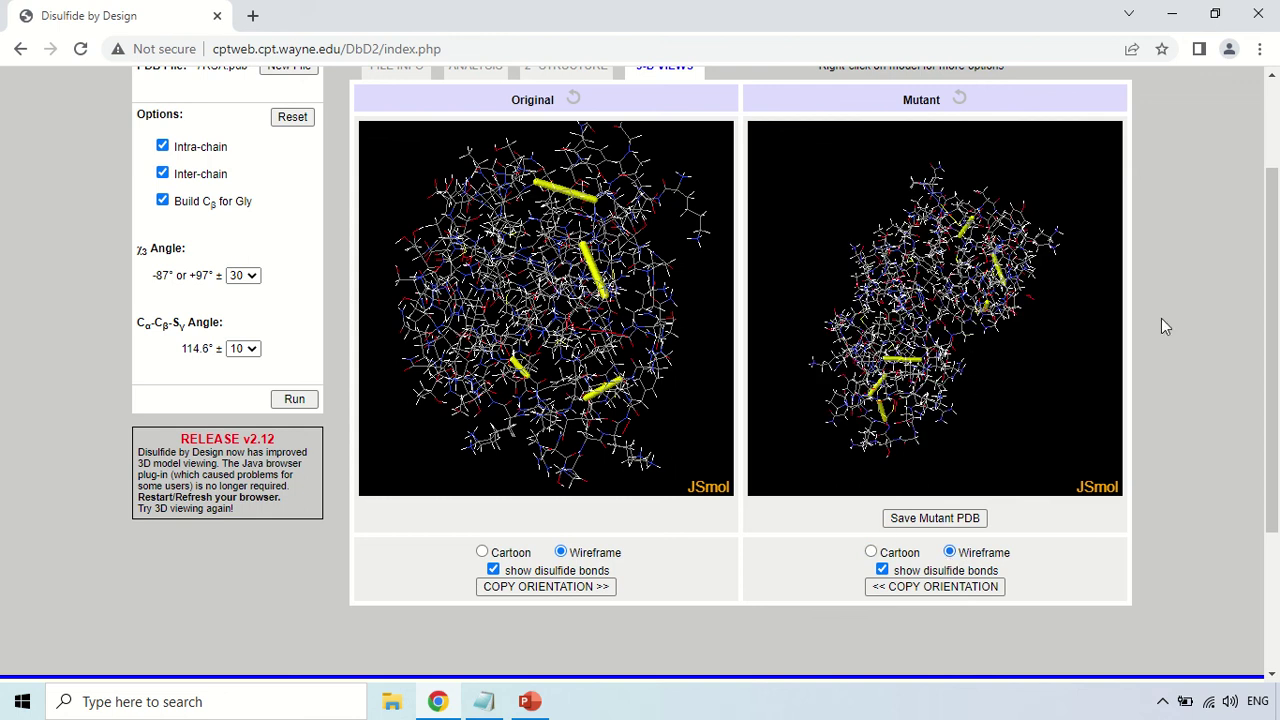
# Inspect the mutant's disulfide bonds up close against the original model, and return to the analysis results.
pyautogui.scroll(2, 1180, 324)
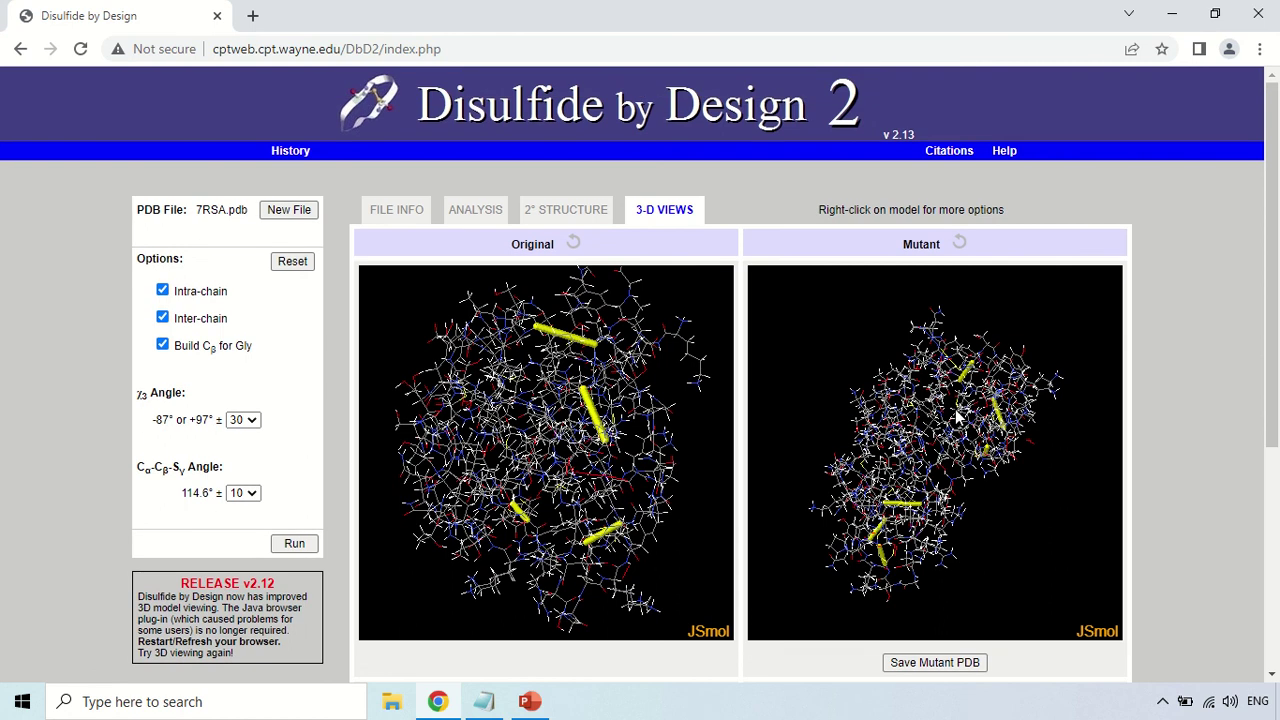
pyautogui.moveTo(957, 417)
pyautogui.scroll(2, 1029, 471)
pyautogui.scroll(2, 1028, 466)
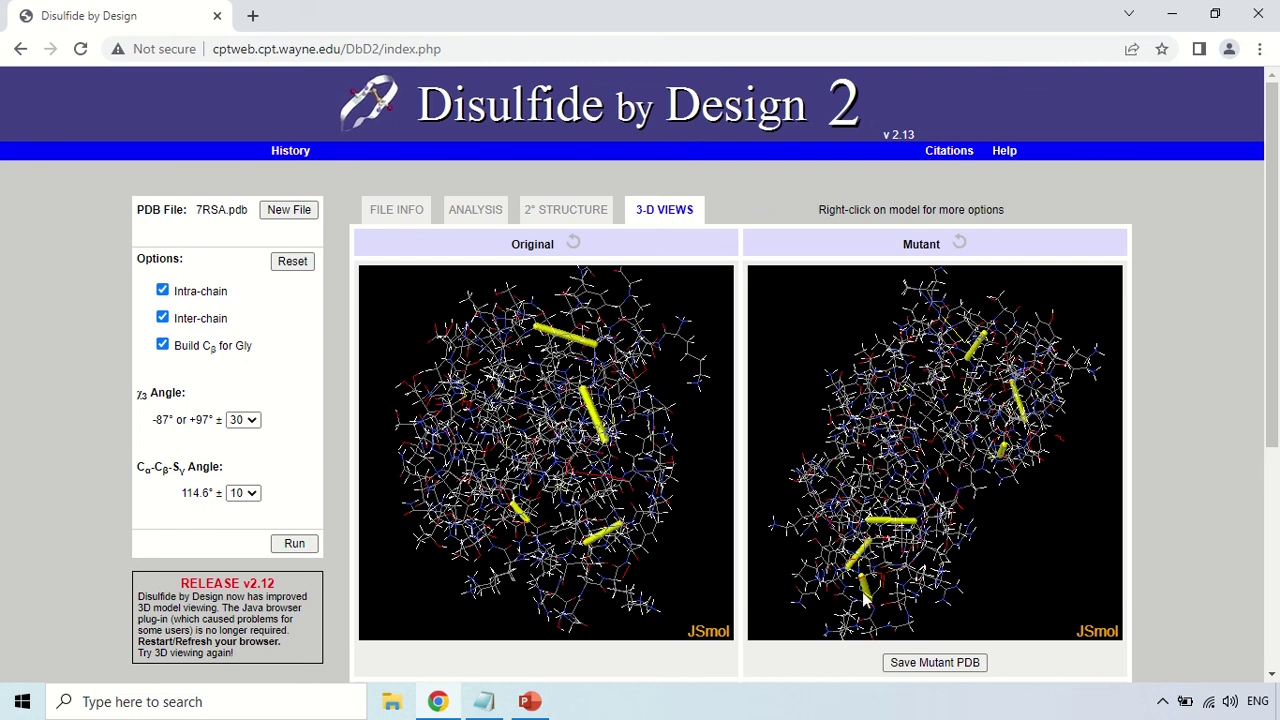
pyautogui.scroll(-1, 1194, 425)
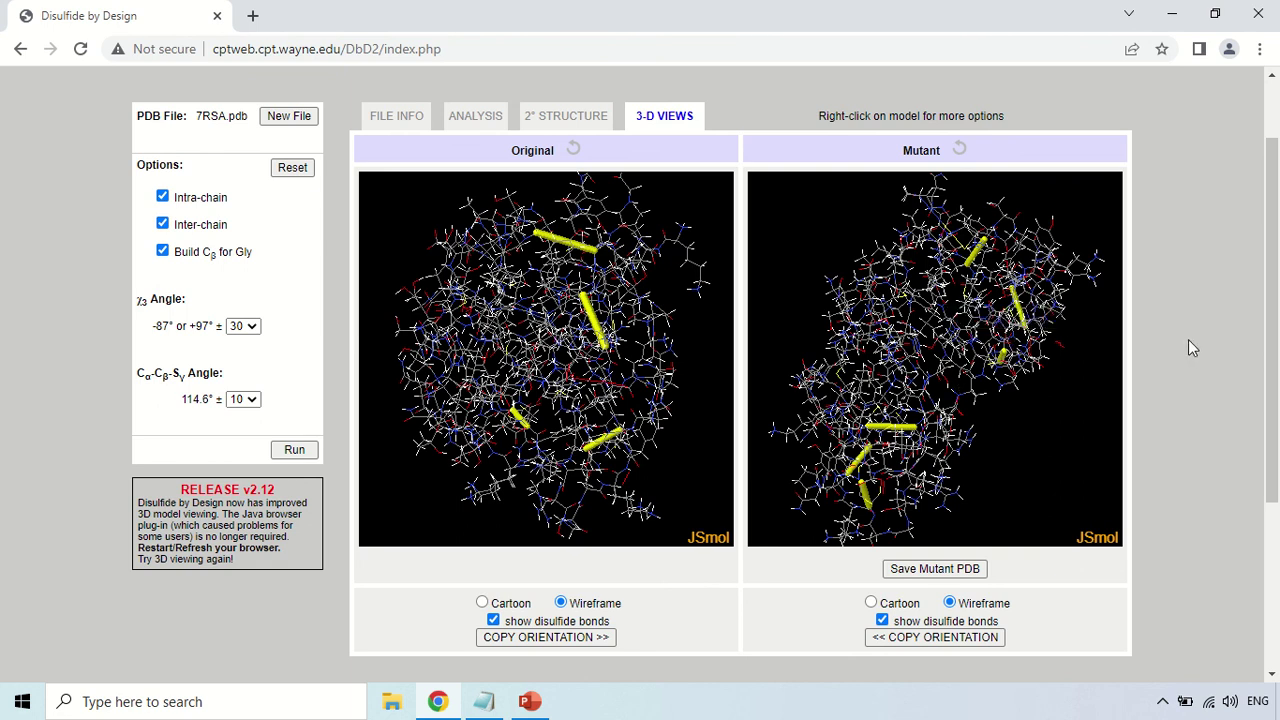
pyautogui.scroll(1, 1189, 345)
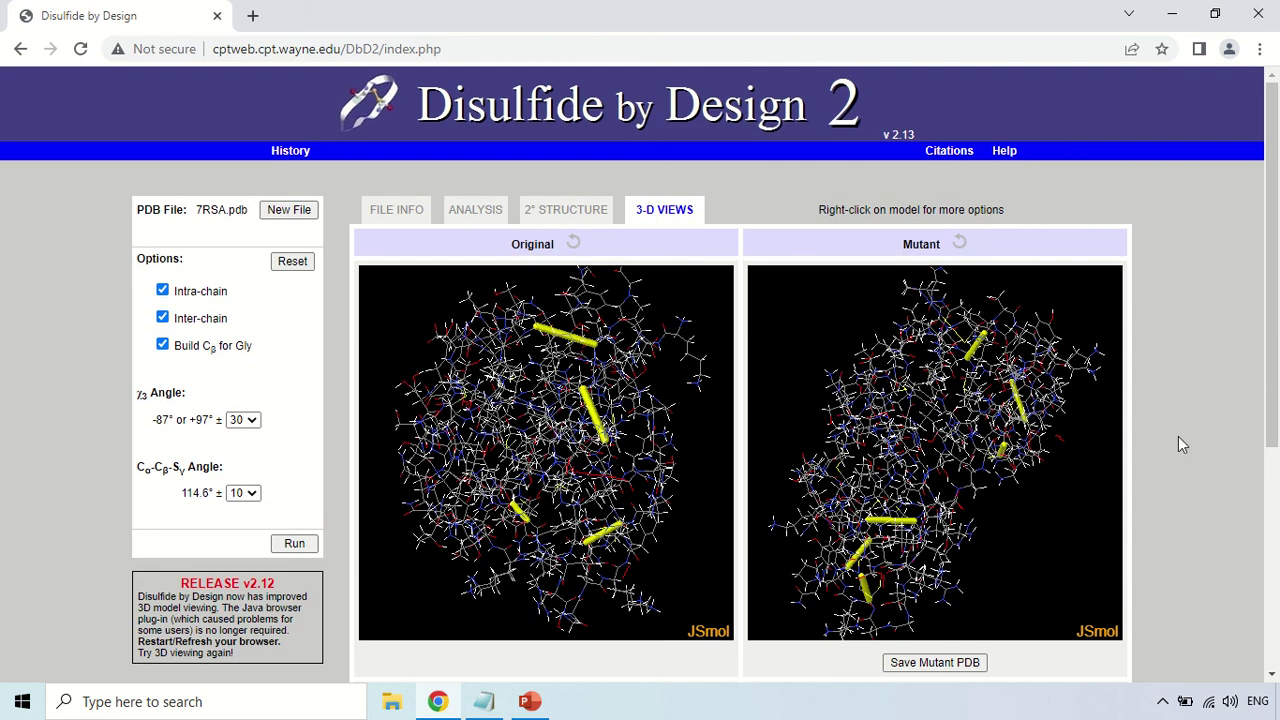
pyautogui.click(478, 211)
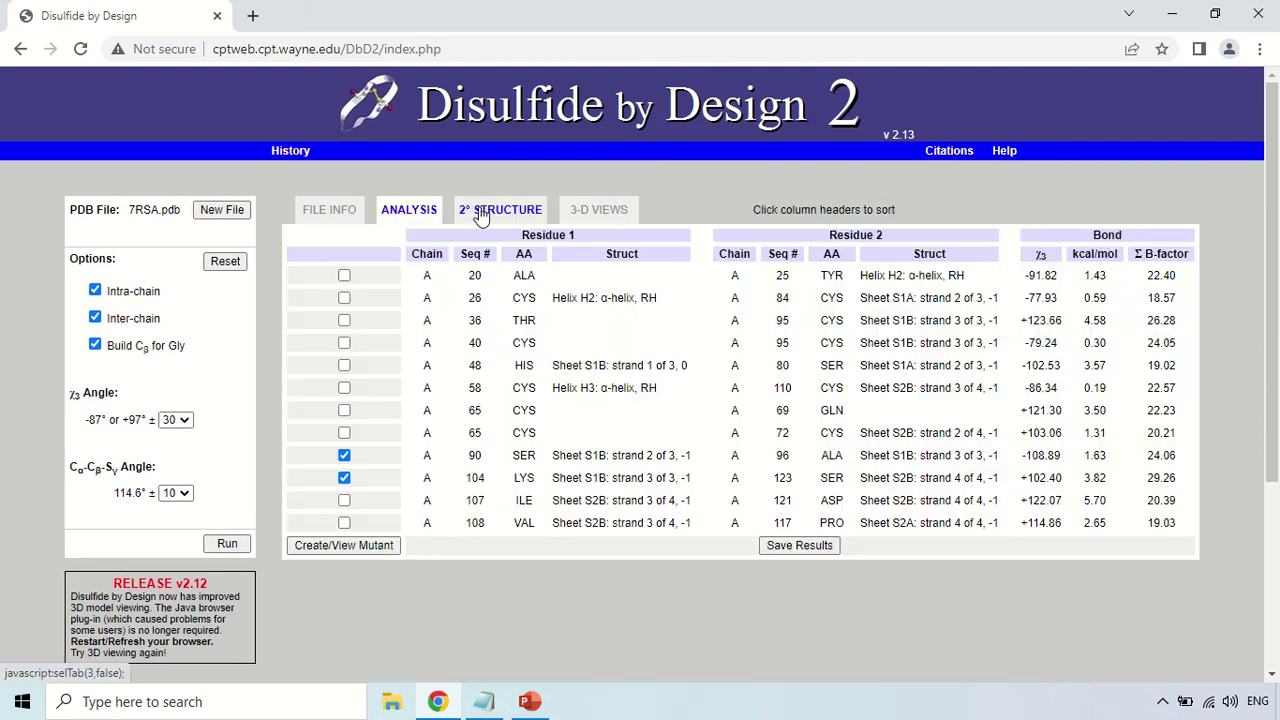